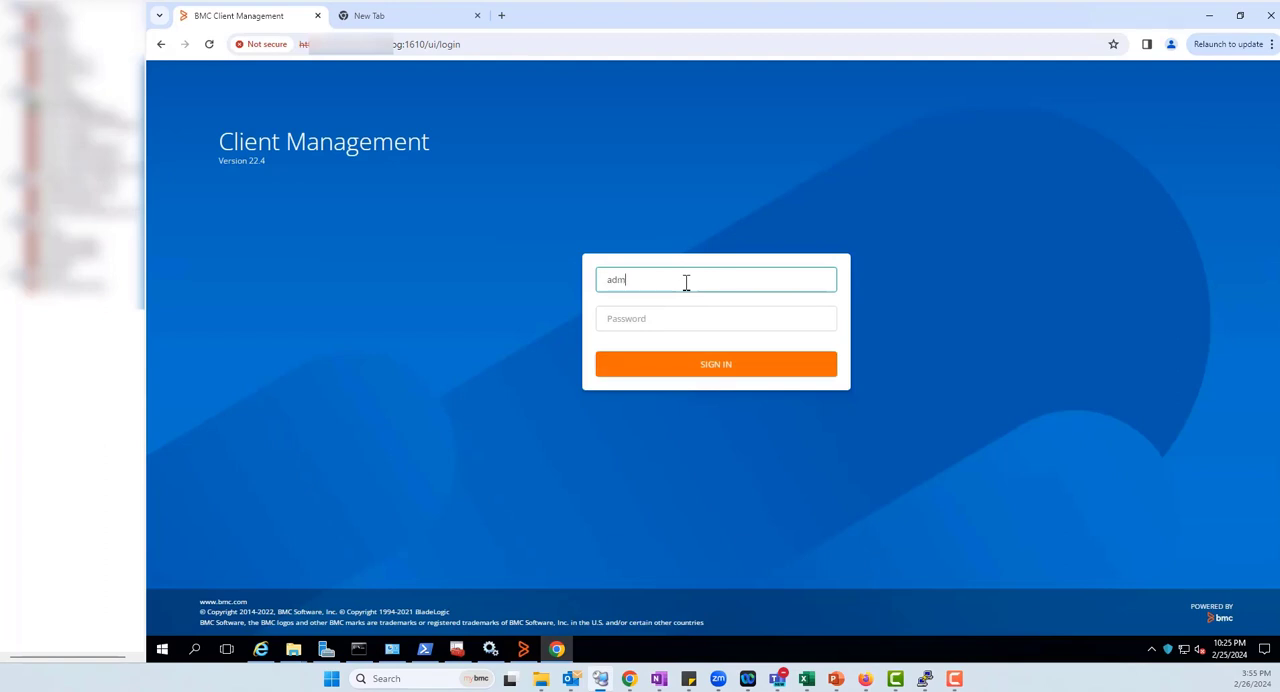
Sign in to Client Management with the account password and download the auto-extractable package of the Linux_uninstaller rollout
text(••••••••)
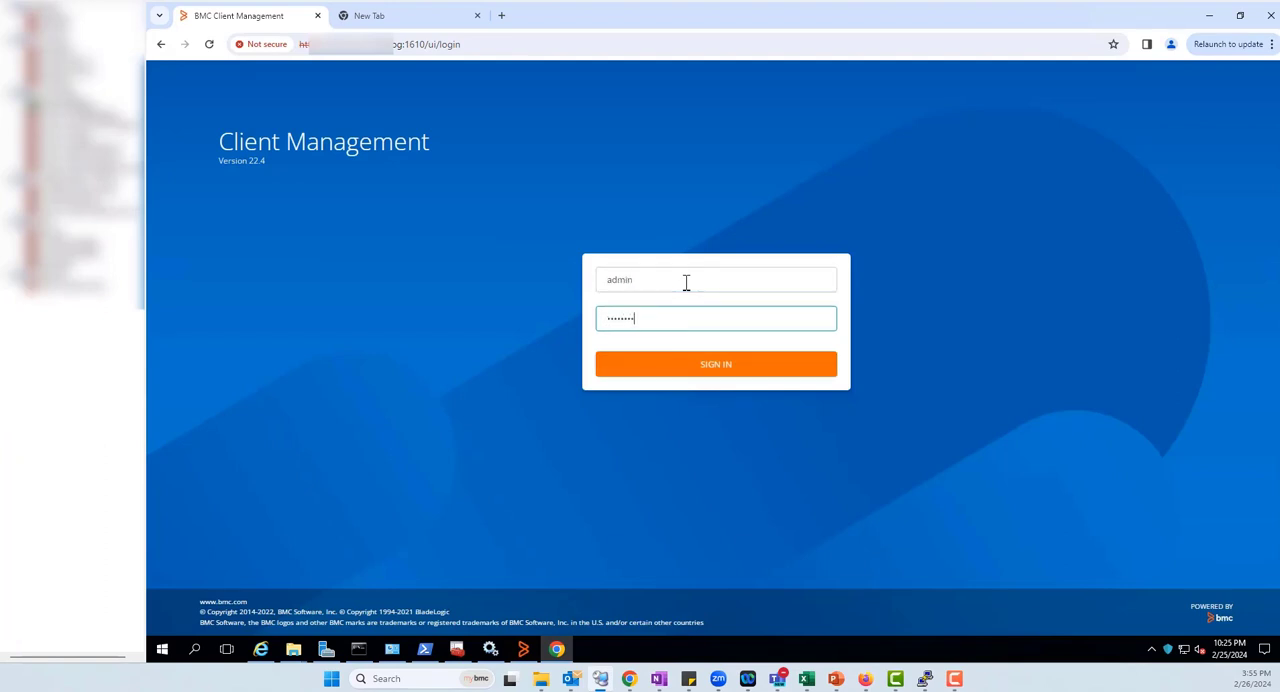
click(700, 376)
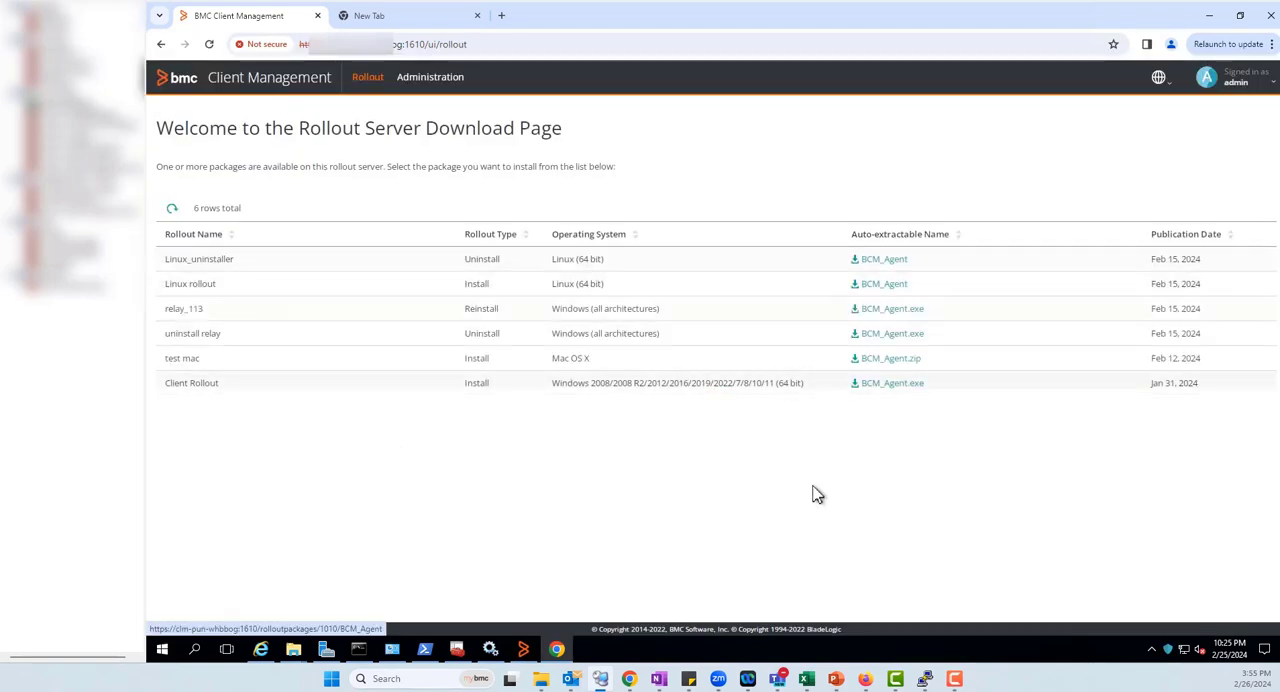
click(885, 261)
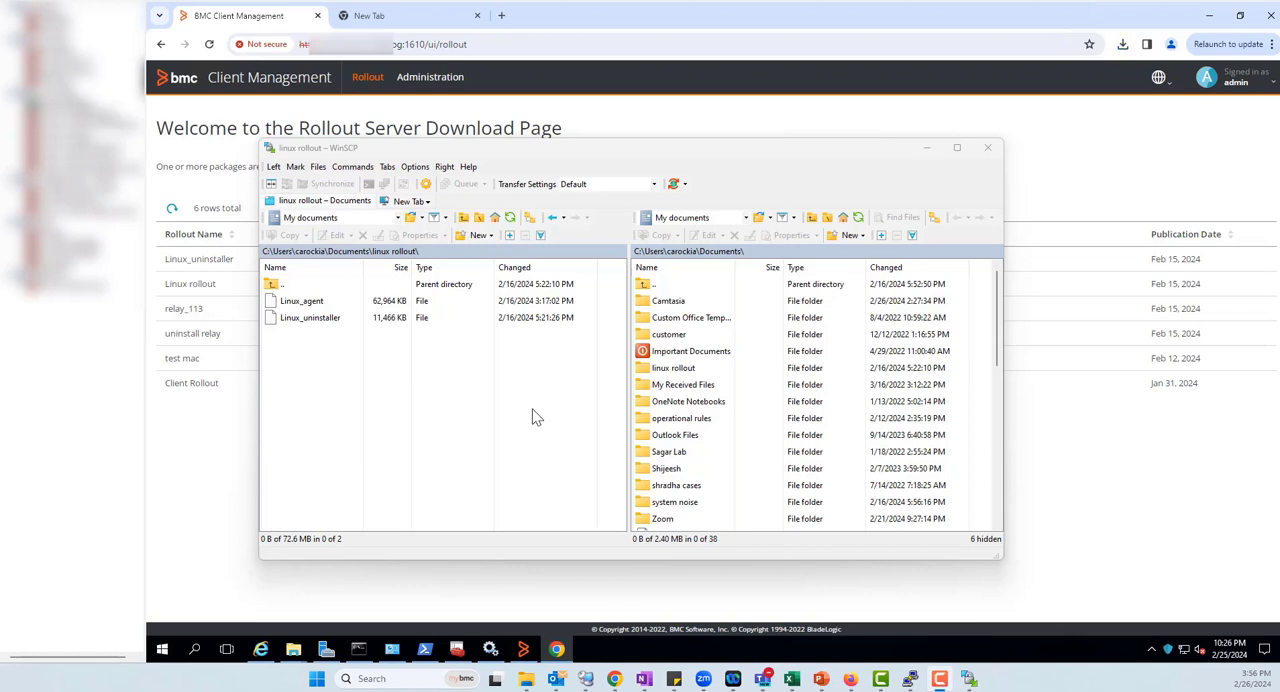
In WinSCP, create a new SFTP session to host 10.135.38.231 on port 22 and log in to the Linux machine
click(403, 201)
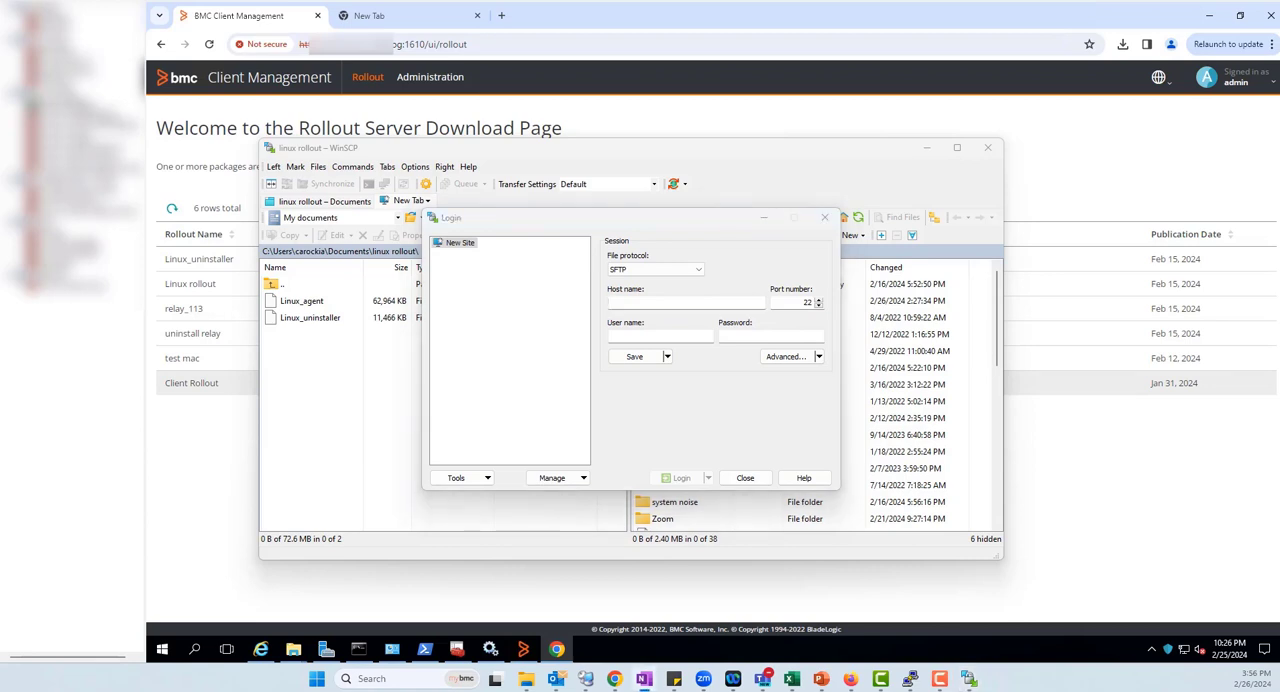
click(646, 332)
text(10.135.38.231)
click(646, 334)
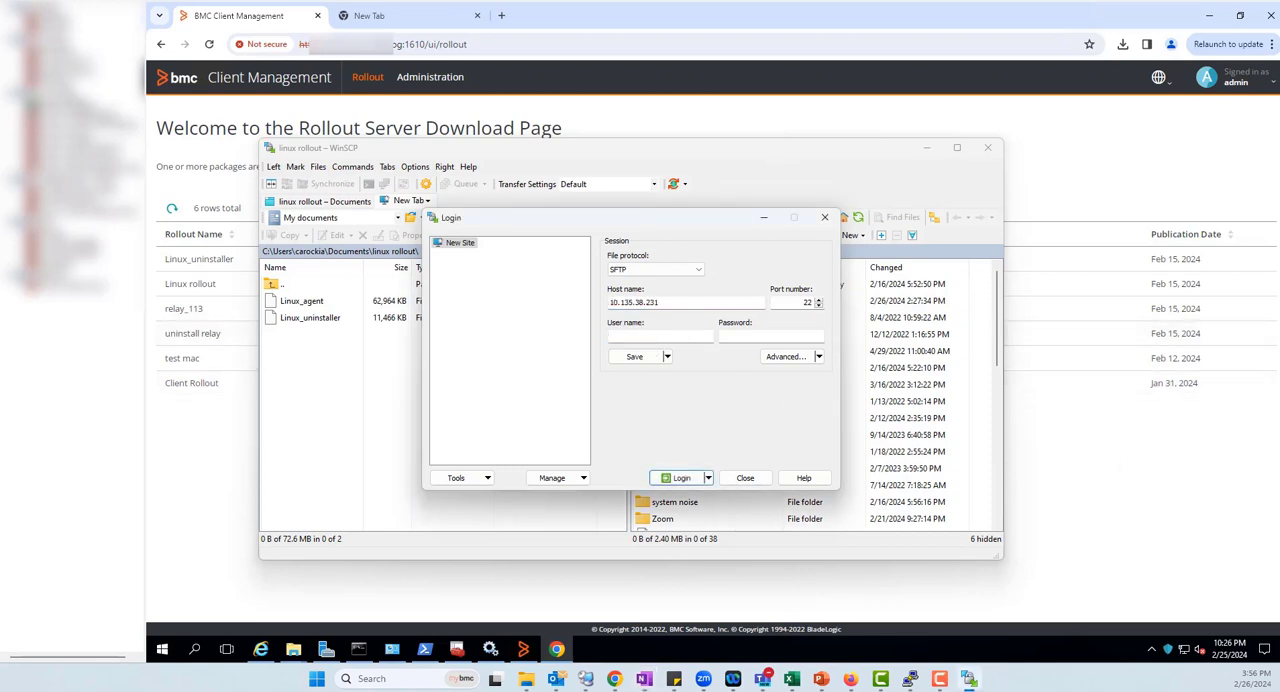
click(674, 335)
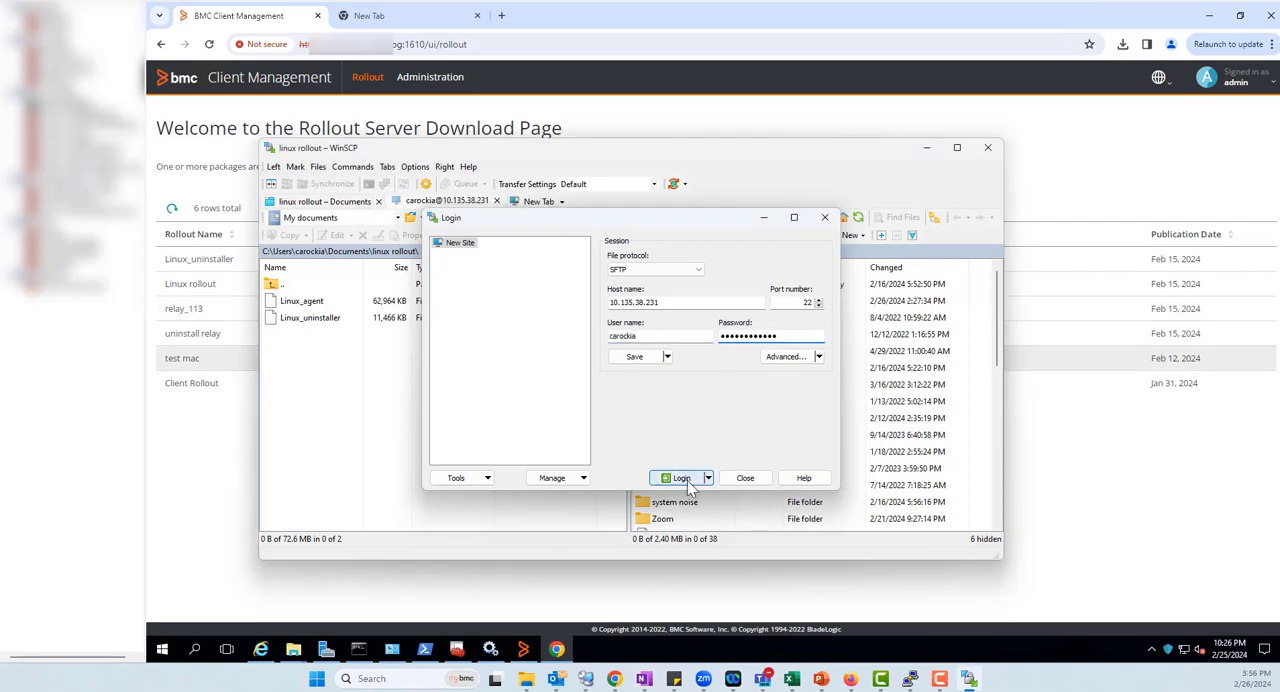
click(684, 478)
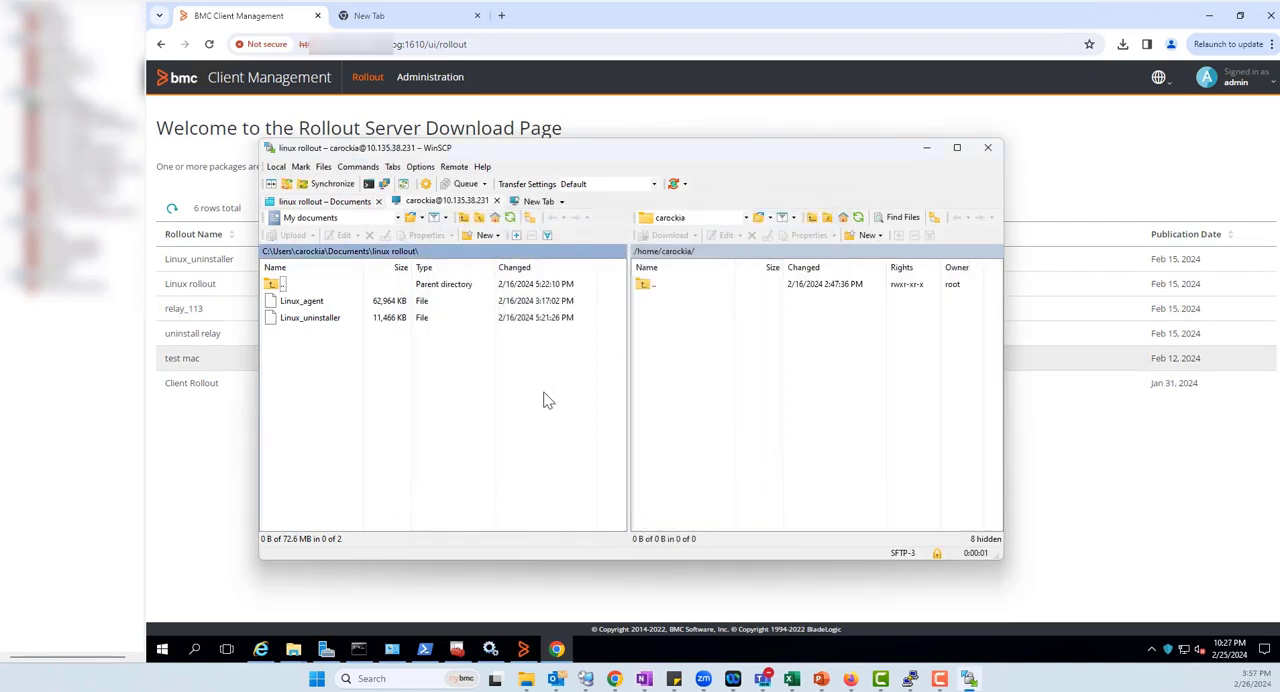
Browse the remote machine from the home folder up to the root and open its tmp folder
click(746, 217)
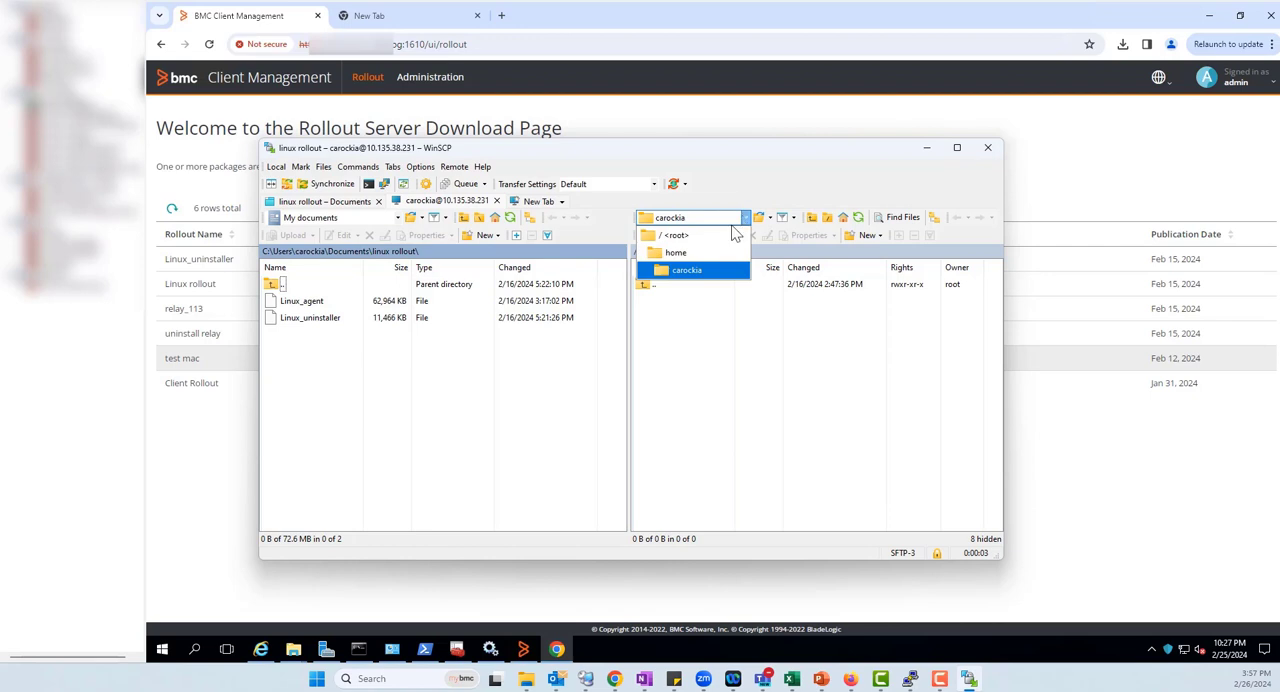
click(703, 254)
click(712, 218)
click(711, 235)
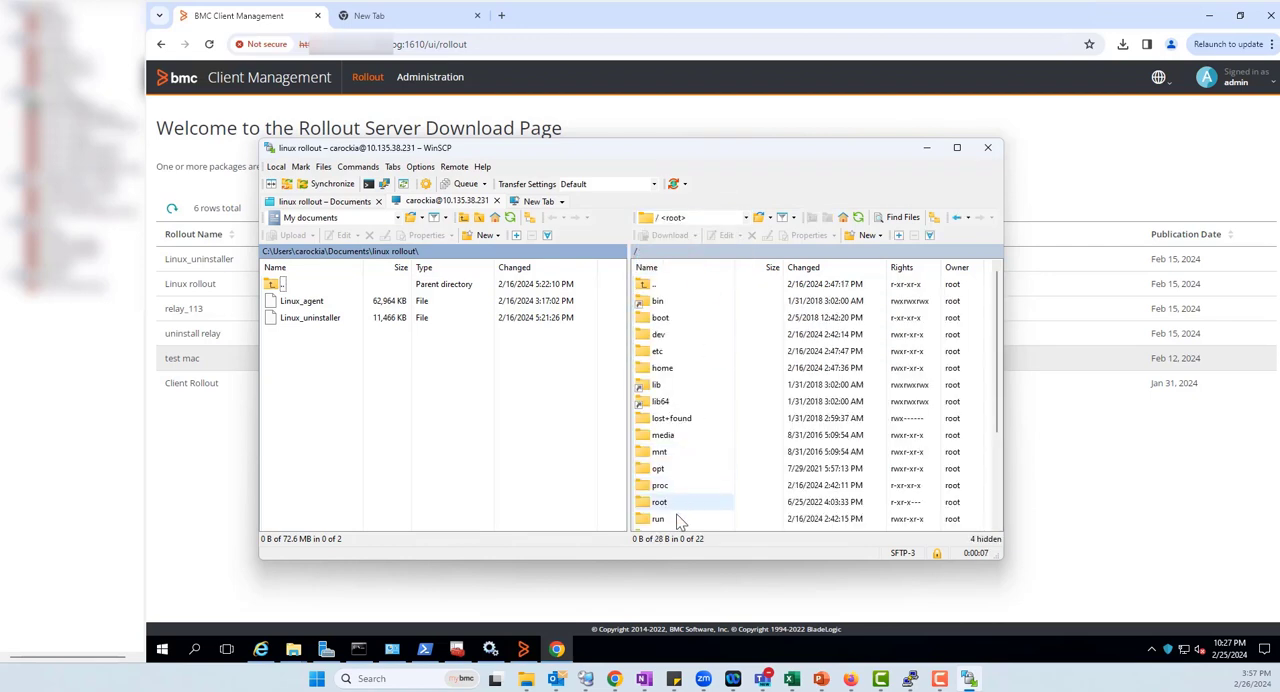
scroll(680, 489, down, 3)
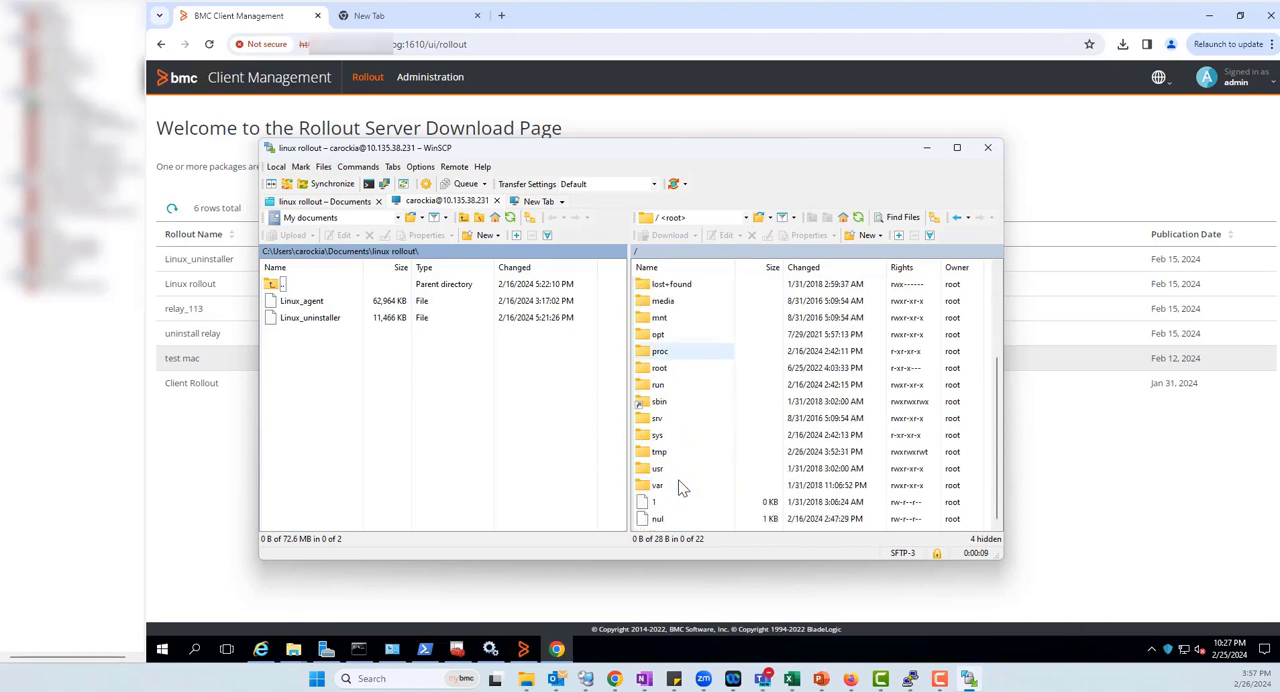
double_click(659, 451)
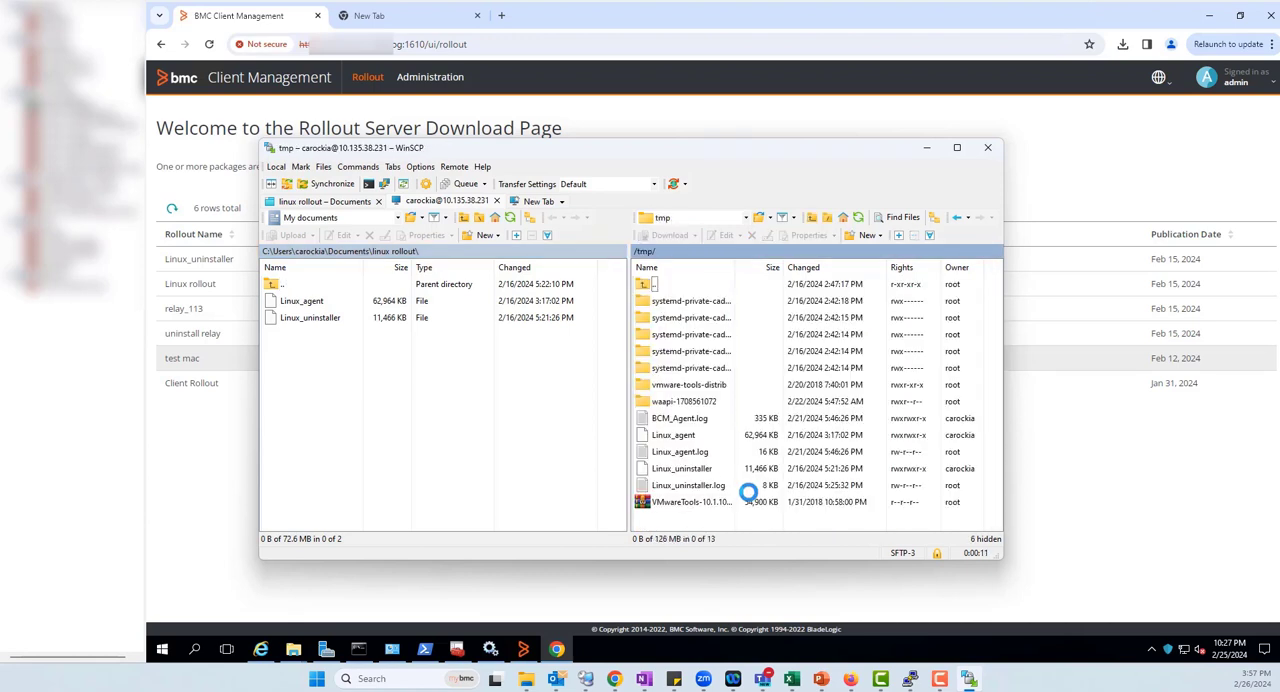
Try to upload Linux_uninstaller from the local linux rollout folder to the remote /tmp folder by copying and pasting it
click(328, 322)
right_click(328, 322)
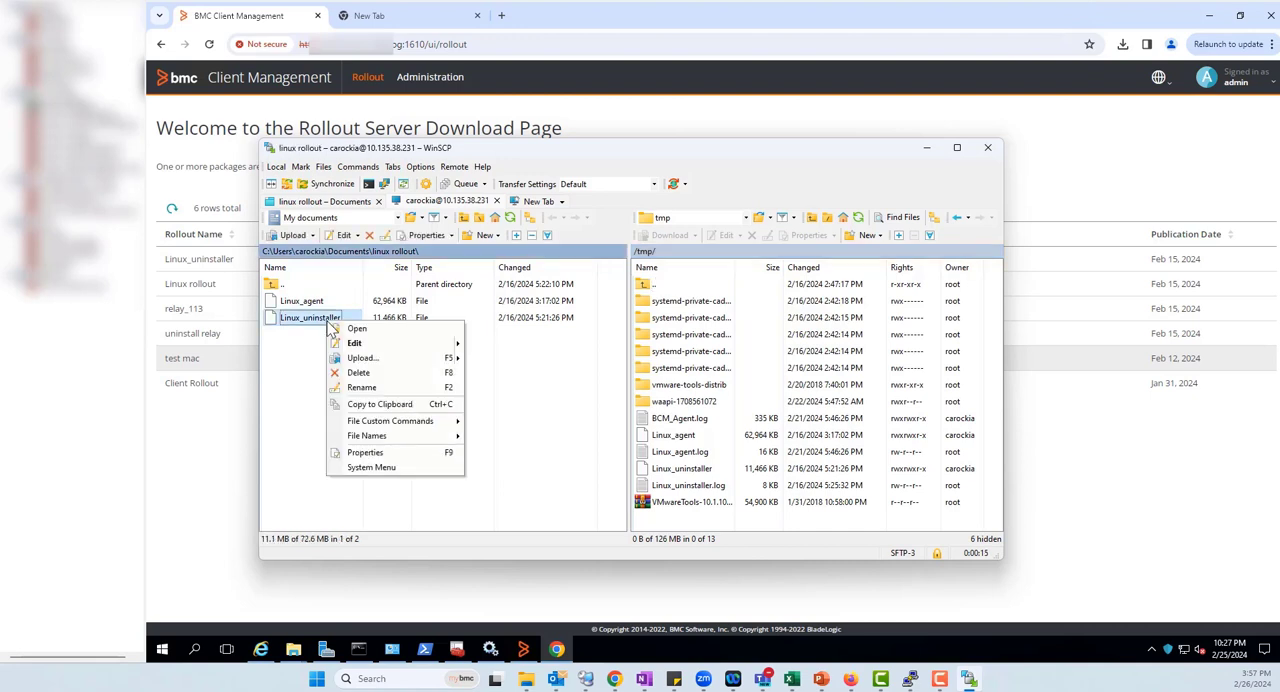
click(398, 408)
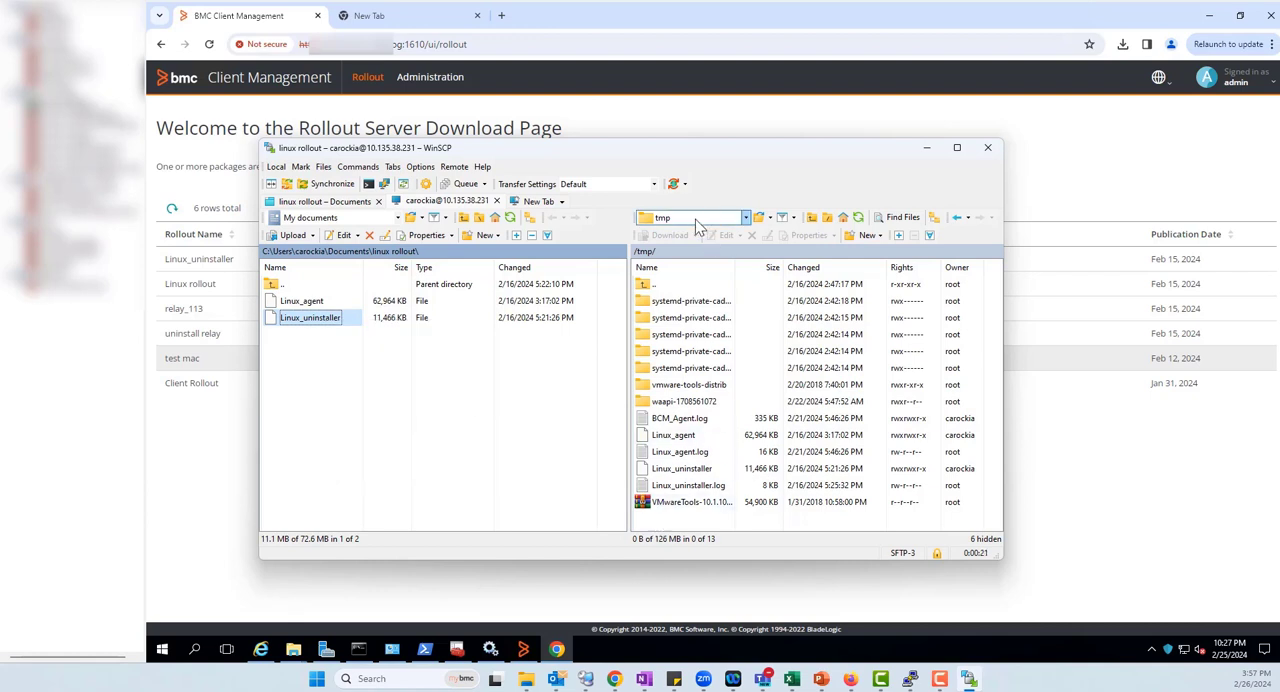
right_click(663, 522)
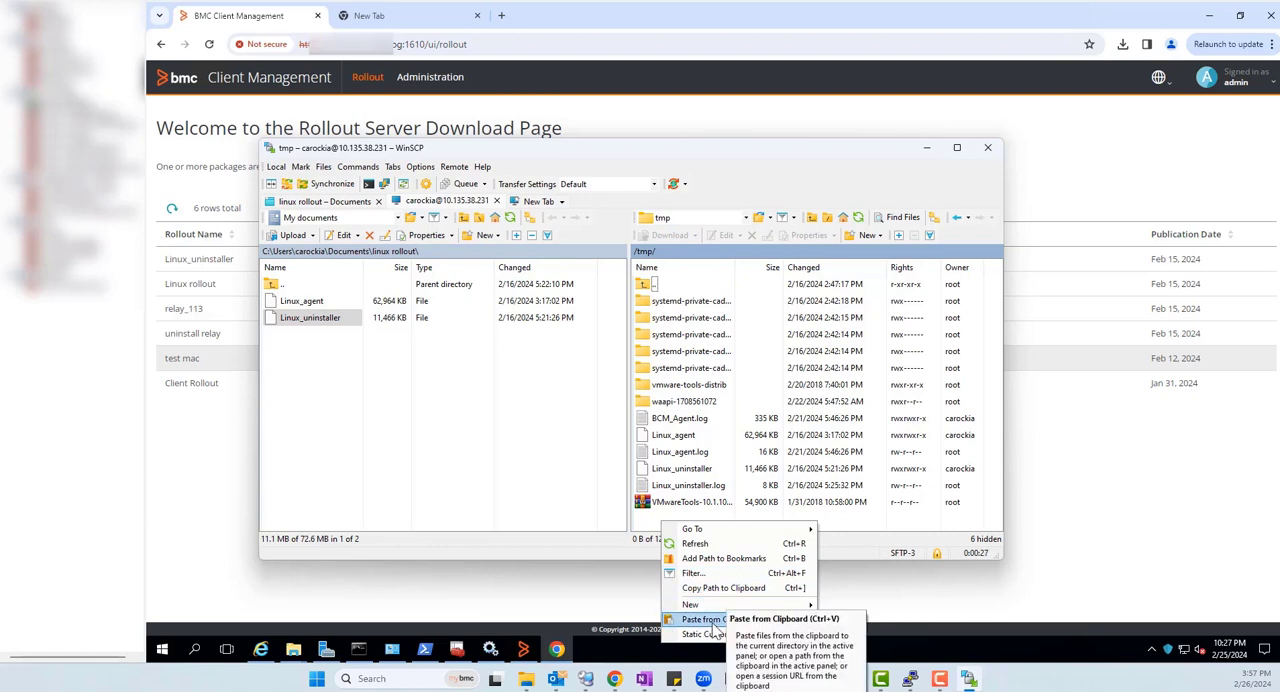
right_click(757, 358)
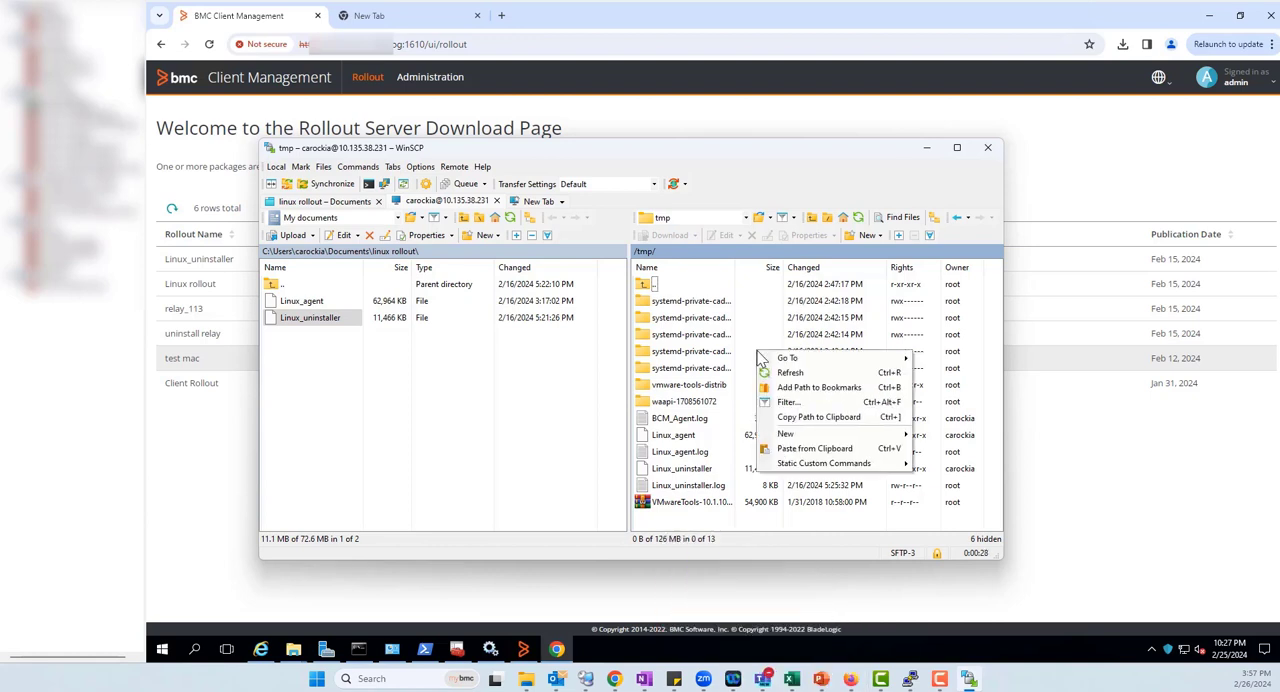
click(800, 449)
click(533, 318)
drag(533, 318, 480, 318)
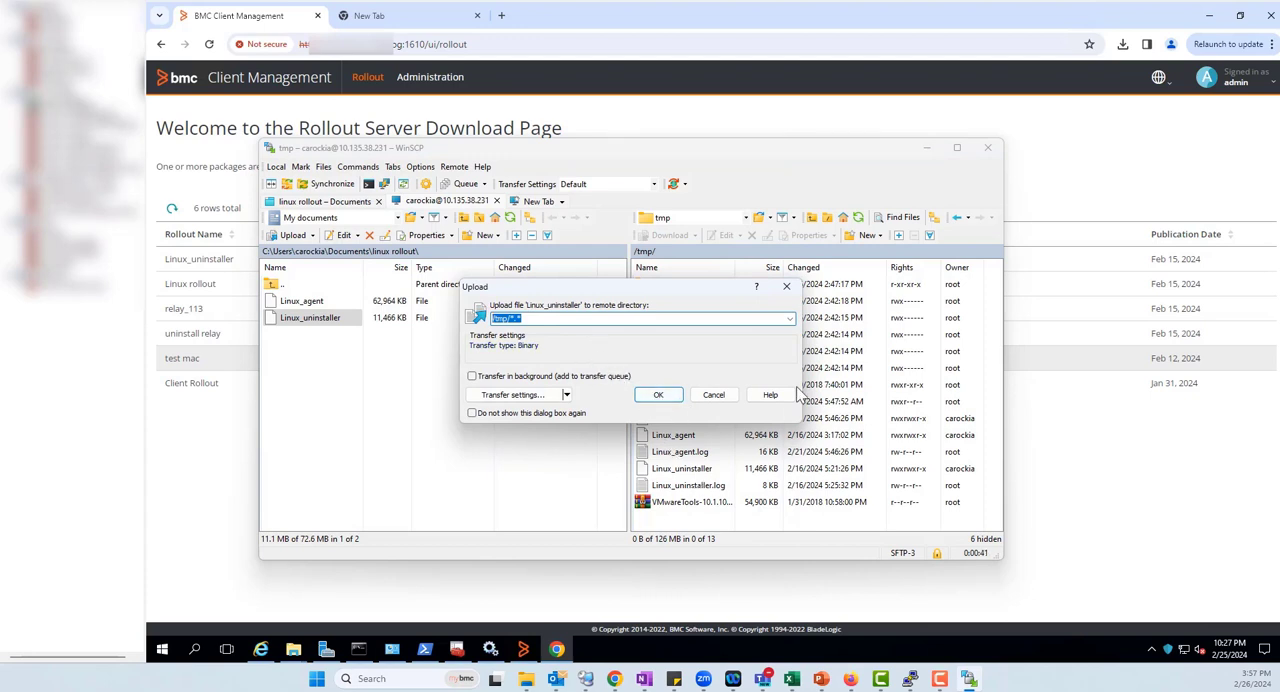
click(787, 288)
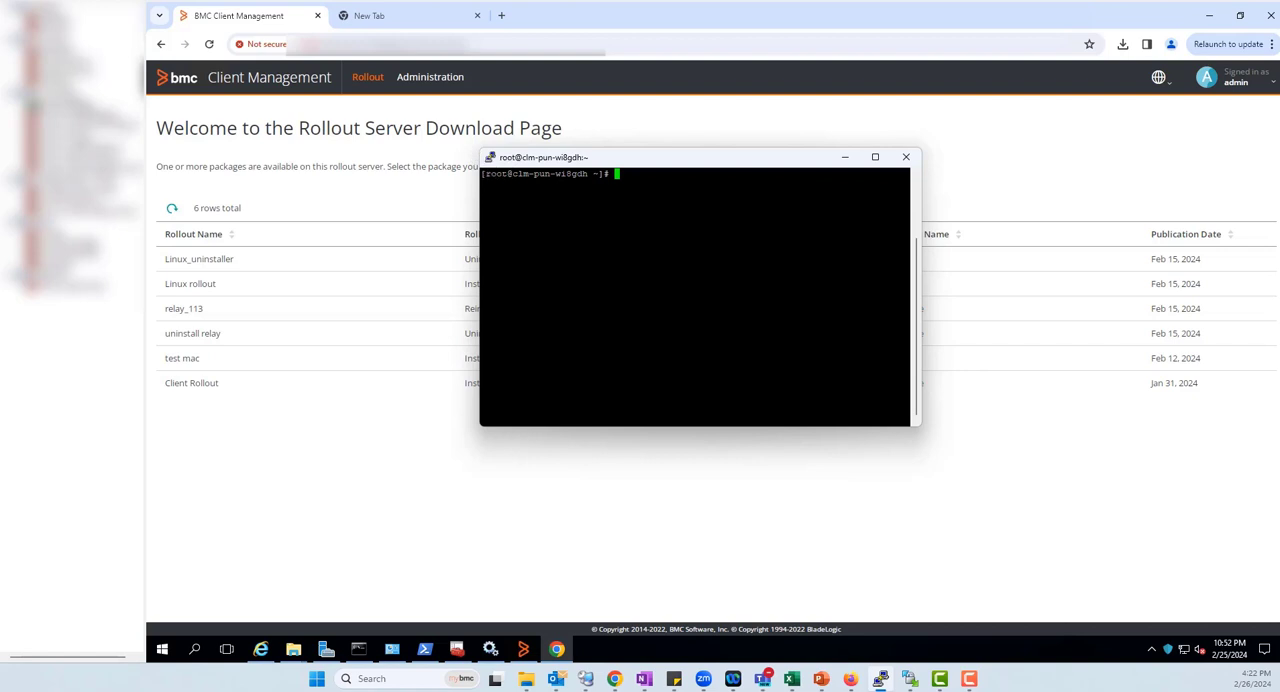
In the PuTTY root terminal, change to the /tmp/ directory and list its contents to locate Linux_uninstaller
drag(481, 174, 640, 174)
click(627, 168)
text(cd /tmp/)
key(Return)
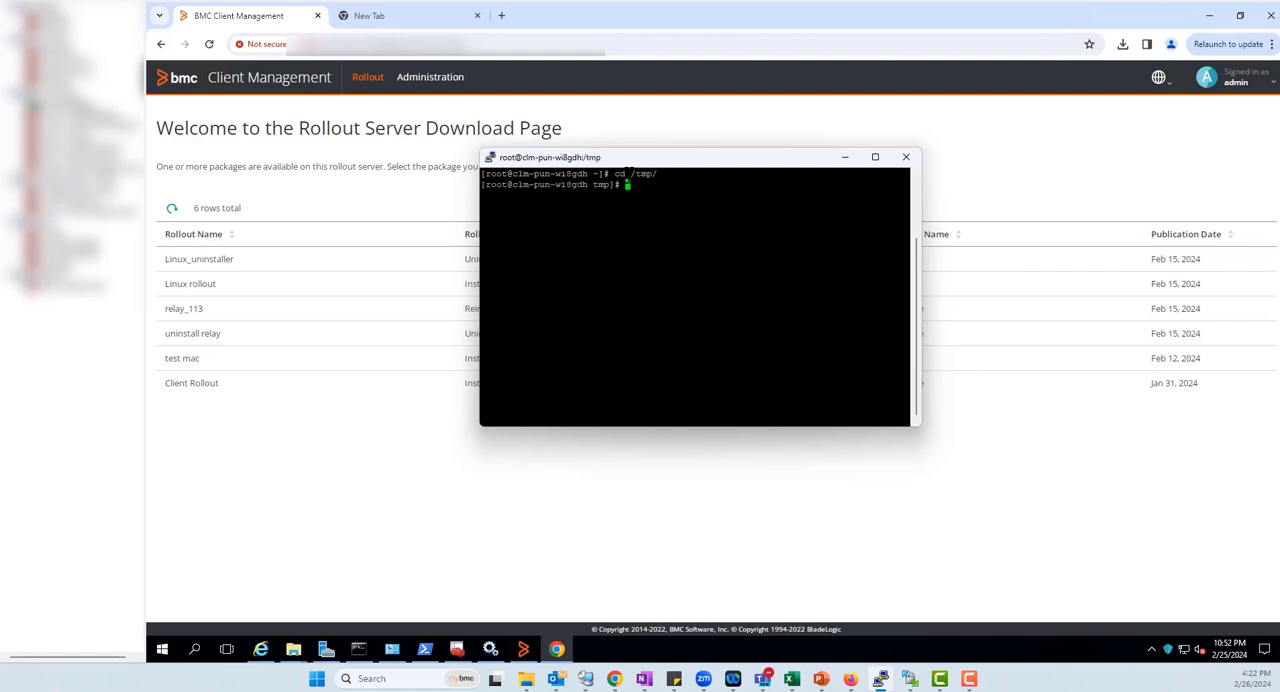
text(ls)
key(Return)
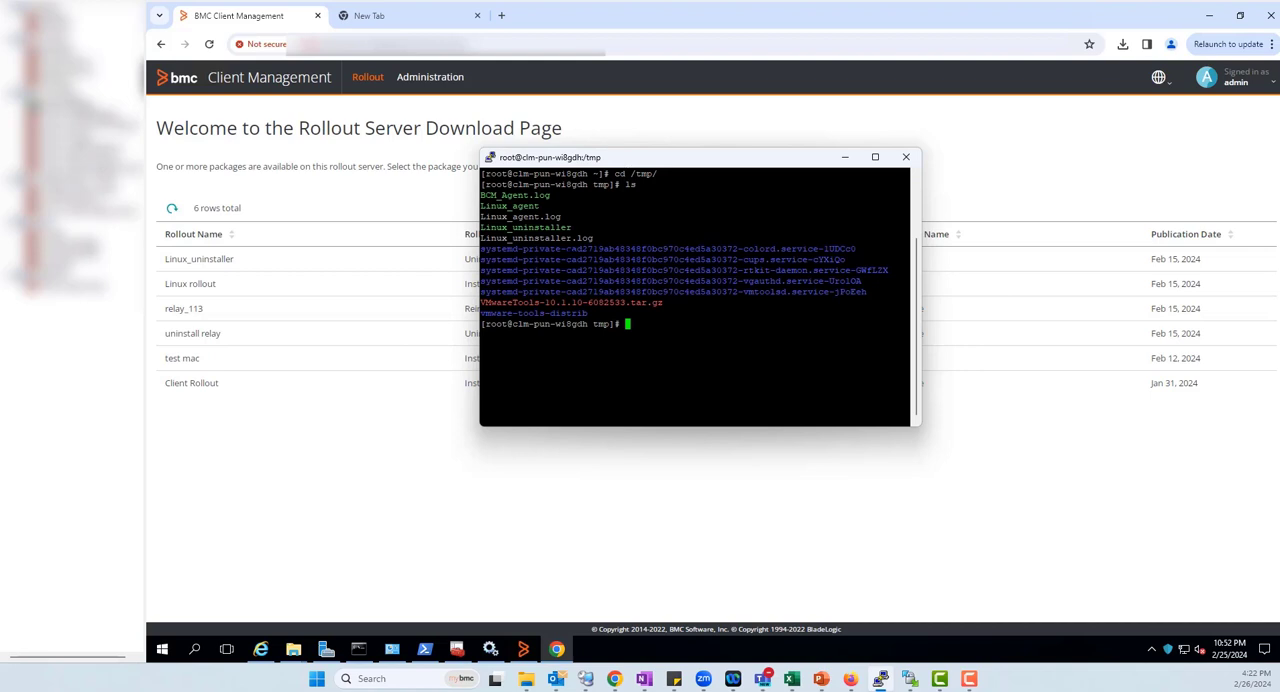
drag(581, 230, 476, 227)
click(566, 231)
drag(583, 237, 505, 229)
drag(585, 229, 481, 228)
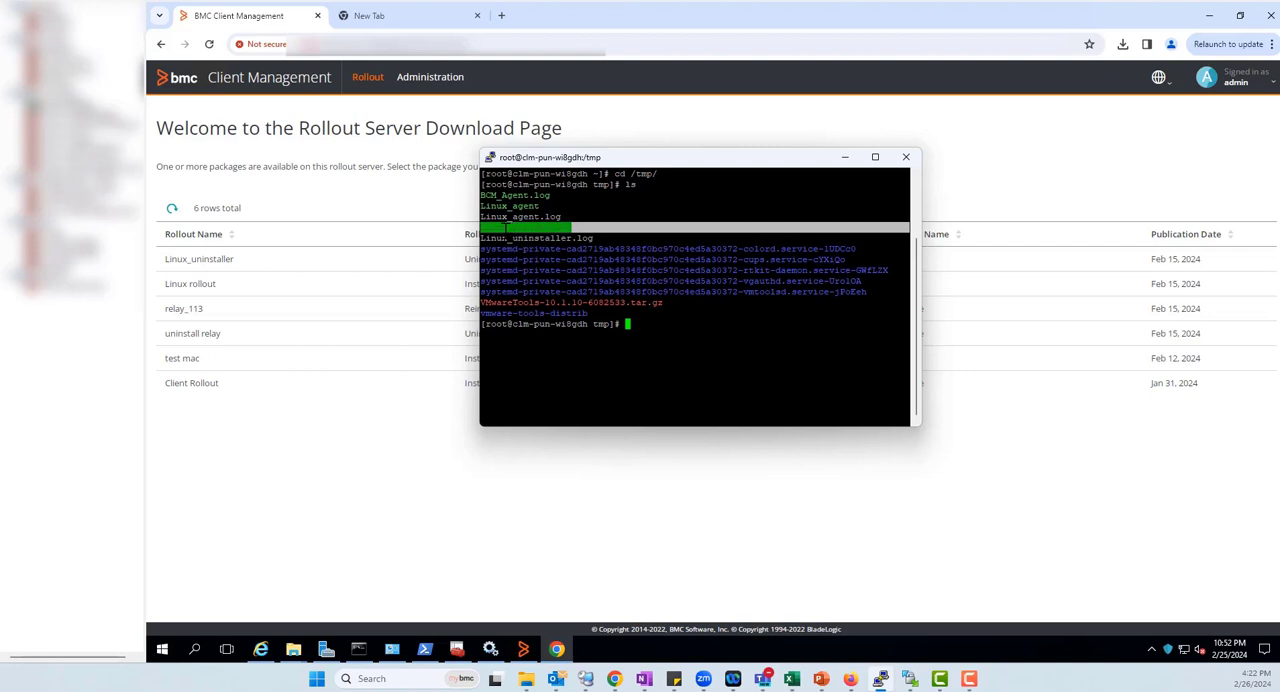
click(505, 228)
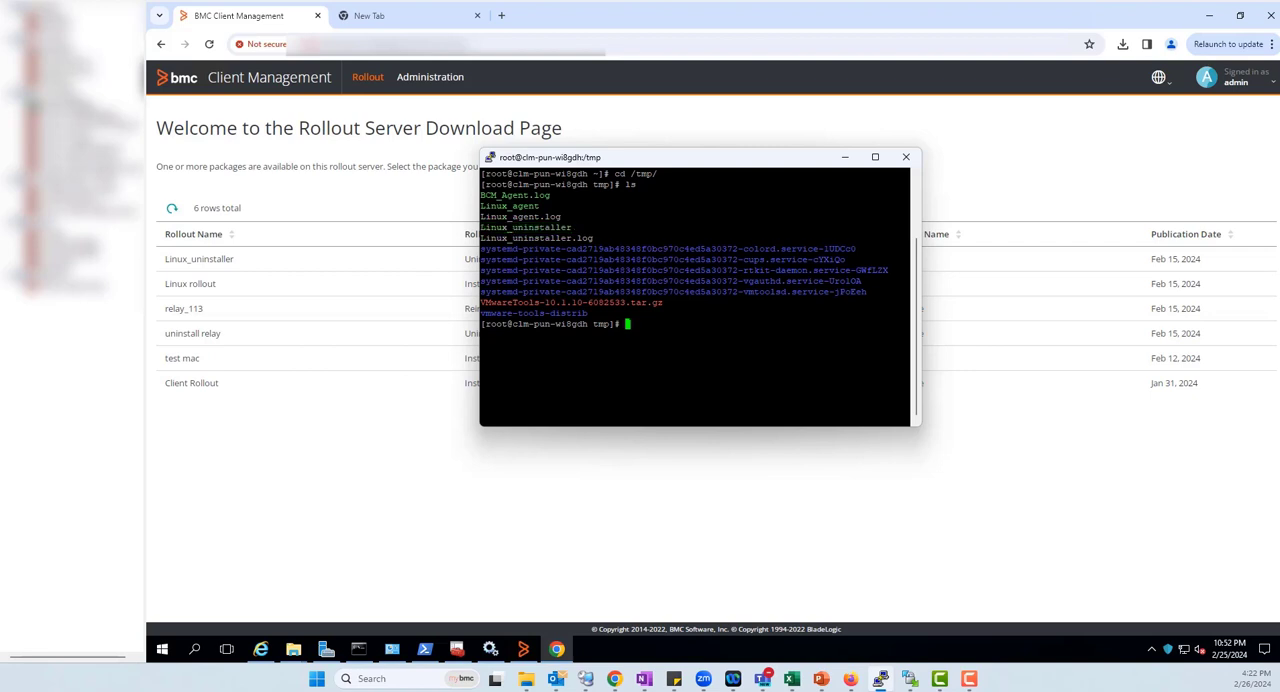
Make the Linux_uninstaller file executable with chmod +x
text(chmod +x linu)
key(BackSpace)
key(BackSpace)
key(BackSpace)
key(BackSpace)
text(Linux_uni)
key(Tab)
key(Return)
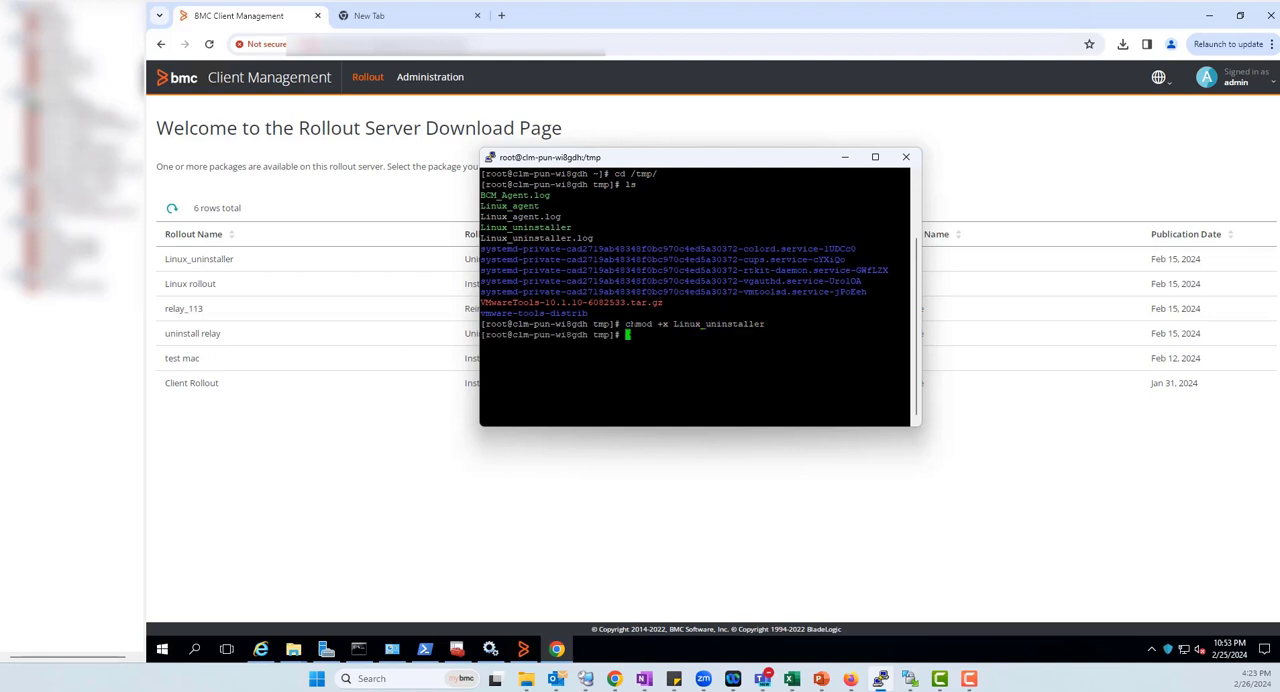
Run ./Linux_uninstaller to uninstall the BMC Client Management agent from the Linux machine
text(./Linux_uni)
key(Tab)
key(Return)
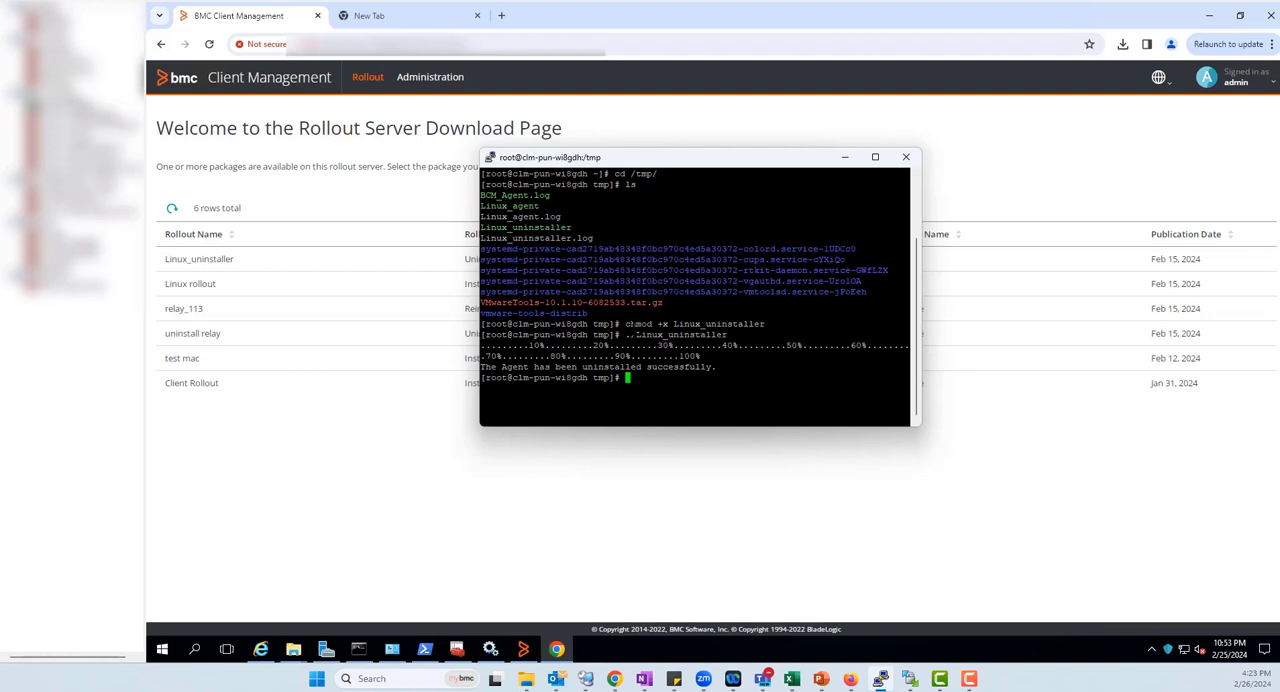
Check for running agent processes with ps -ef |grep mtx and examine the returned line
text(ps -ef |grep mtx)
key(Return)
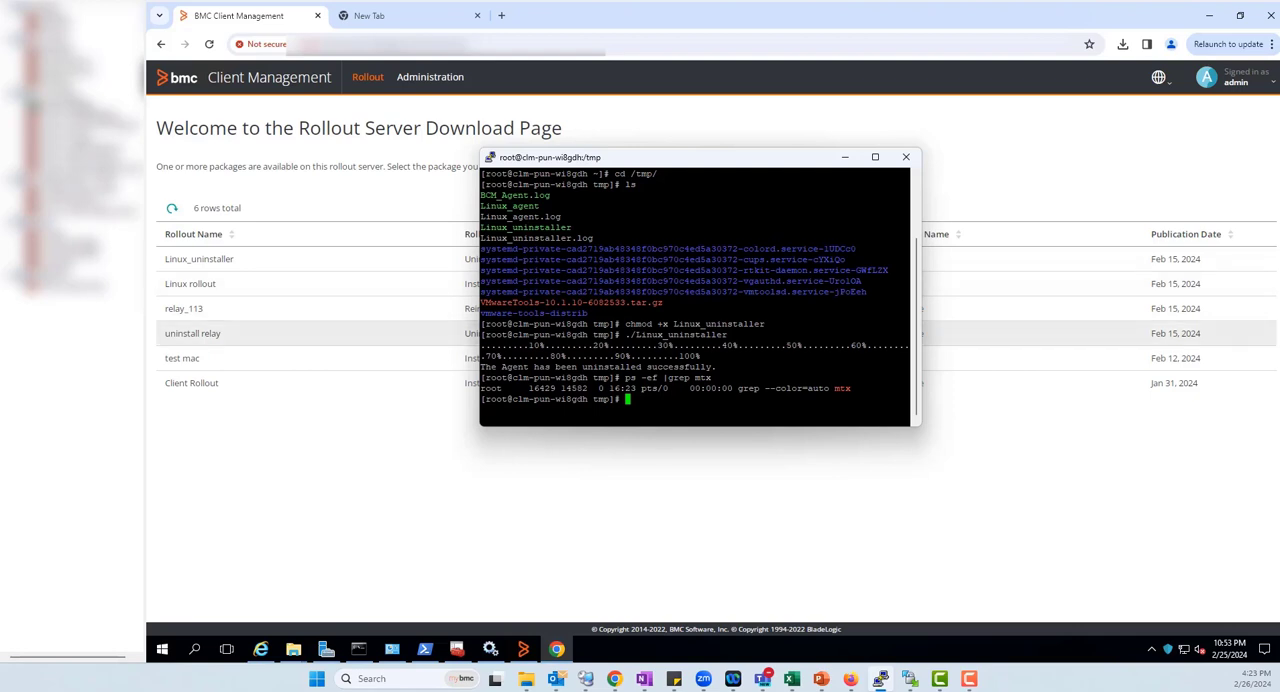
mouse_move(482, 388)
mouse_down()
mouse_move(908, 388)
mouse_move(482, 388)
mouse_up()
click(482, 388)
drag(908, 388, 482, 388)
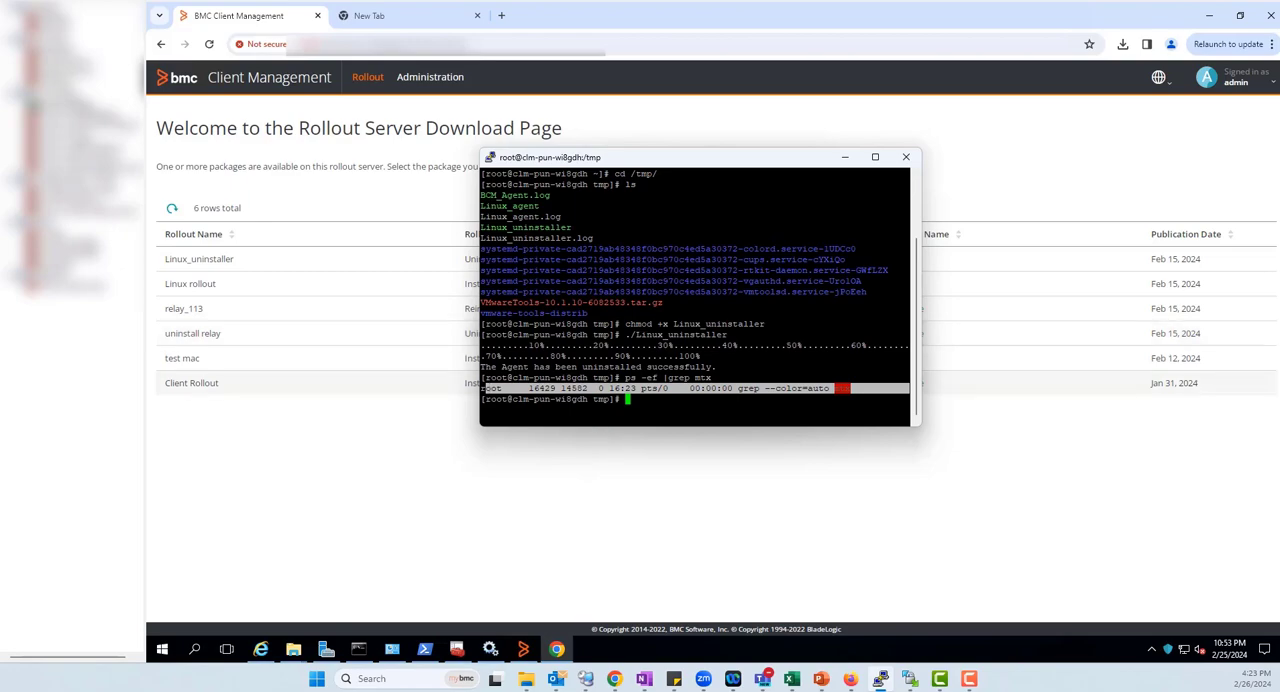